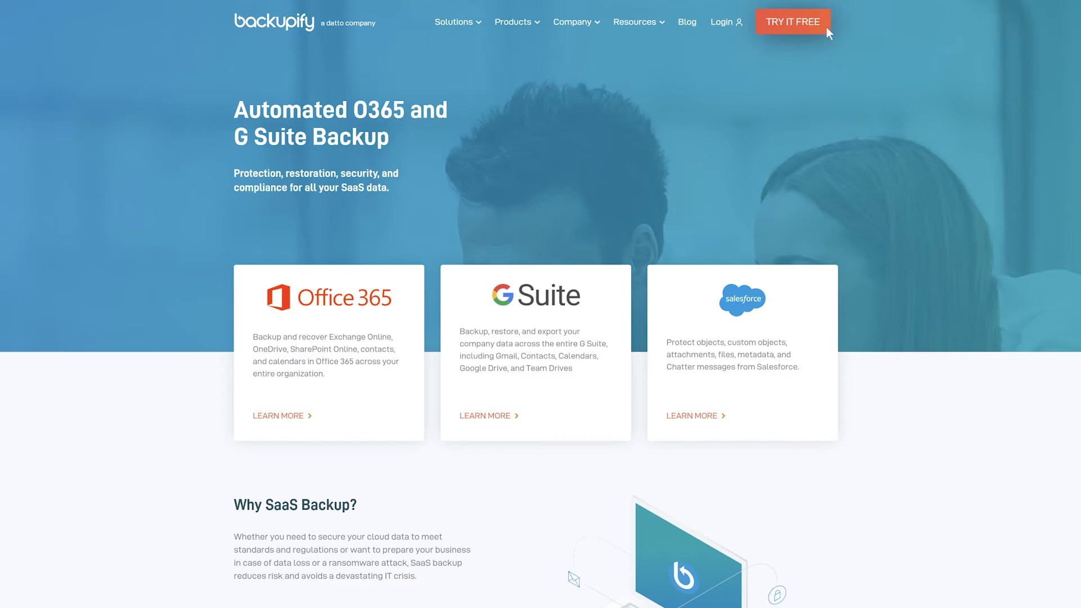
Step: Start an Office 365 free trial with global admin set to Yes and no Datto partner or MSP
{"action": "left_click", "coordinate": [826, 27]}
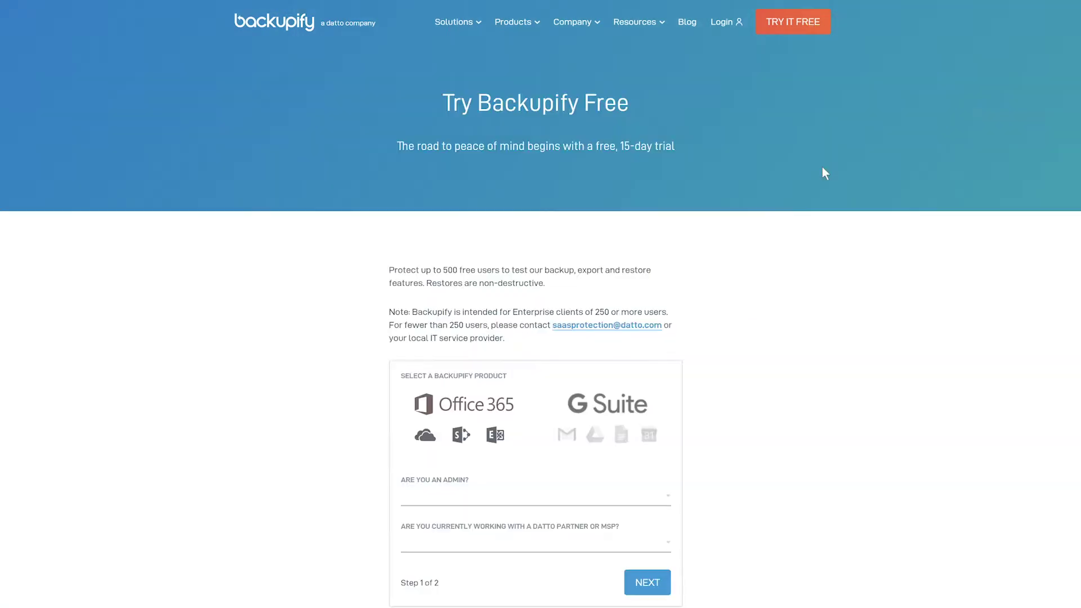
{"action": "left_click", "coordinate": [486, 414]}
{"action": "scroll", "coordinate": [490, 405], "scroll_direction": "down", "scroll_amount": 3}
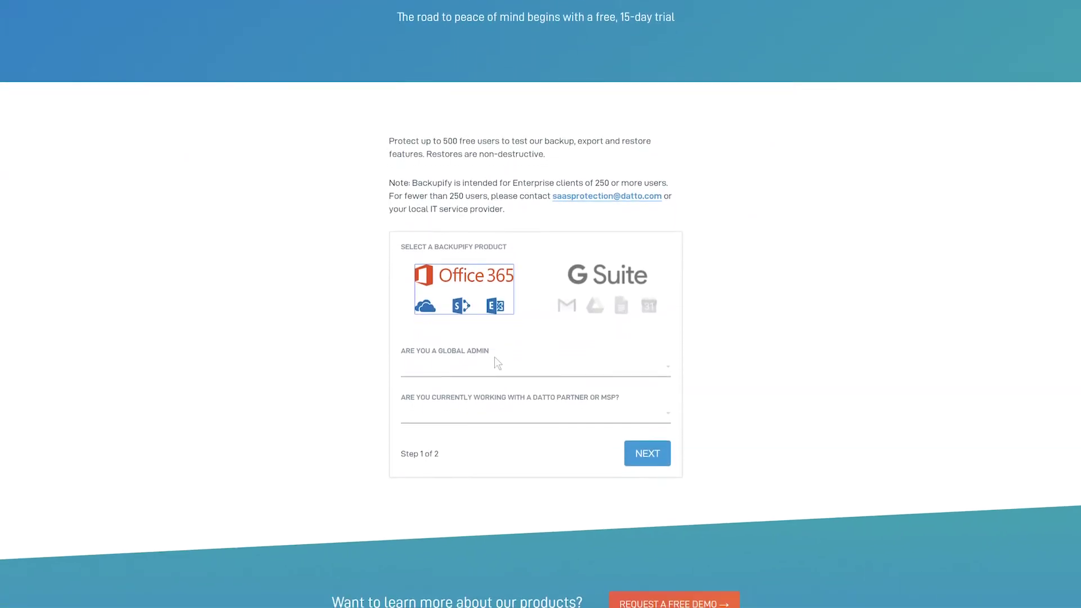
{"action": "left_click", "coordinate": [494, 366]}
{"action": "left_click", "coordinate": [476, 391]}
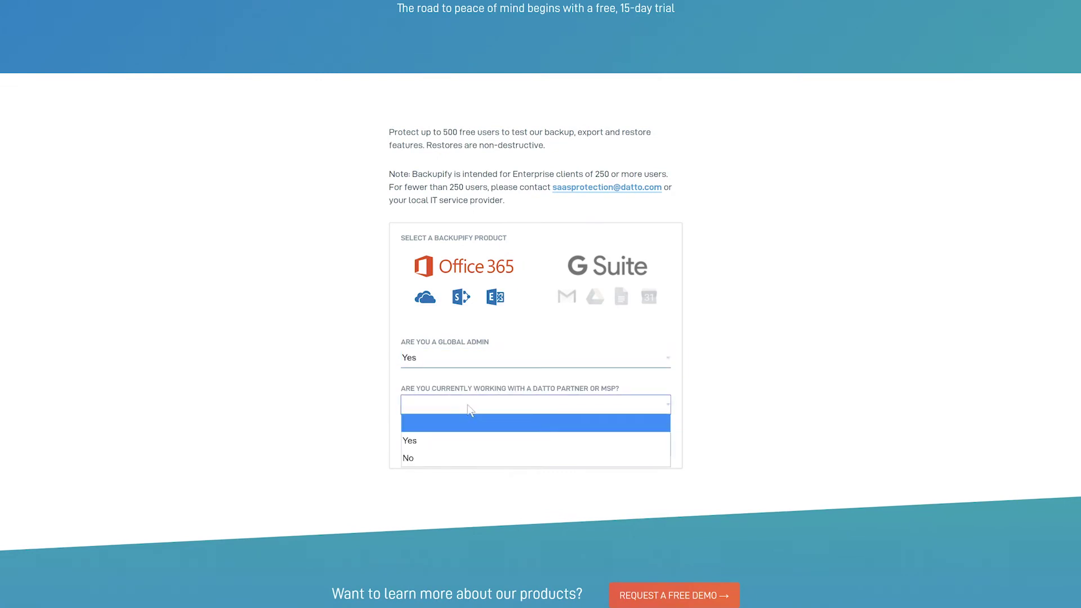
{"action": "left_click", "coordinate": [452, 460]}
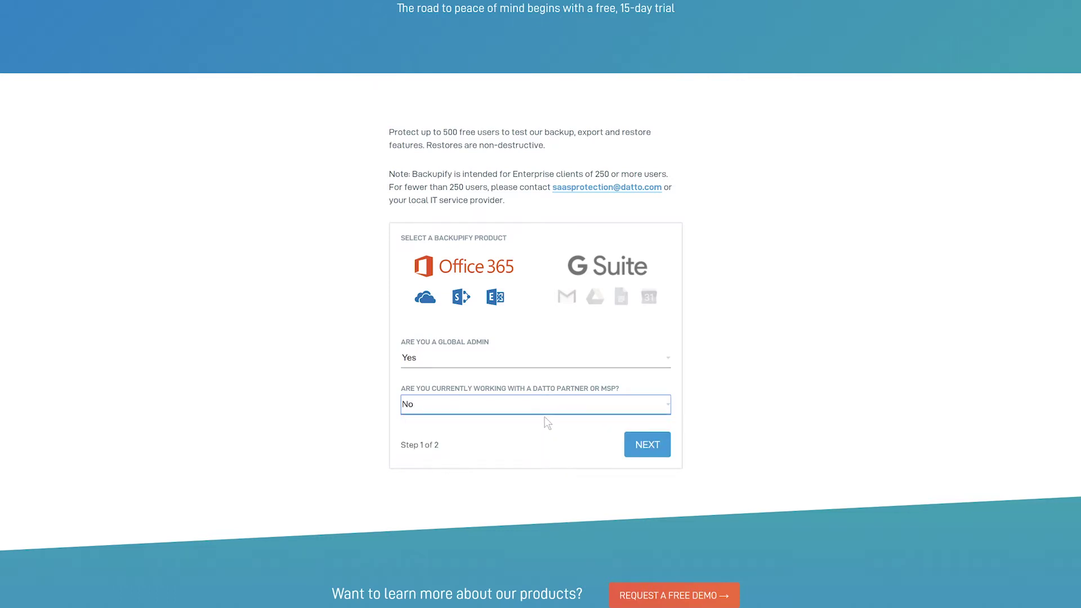
{"action": "left_click", "coordinate": [648, 444]}
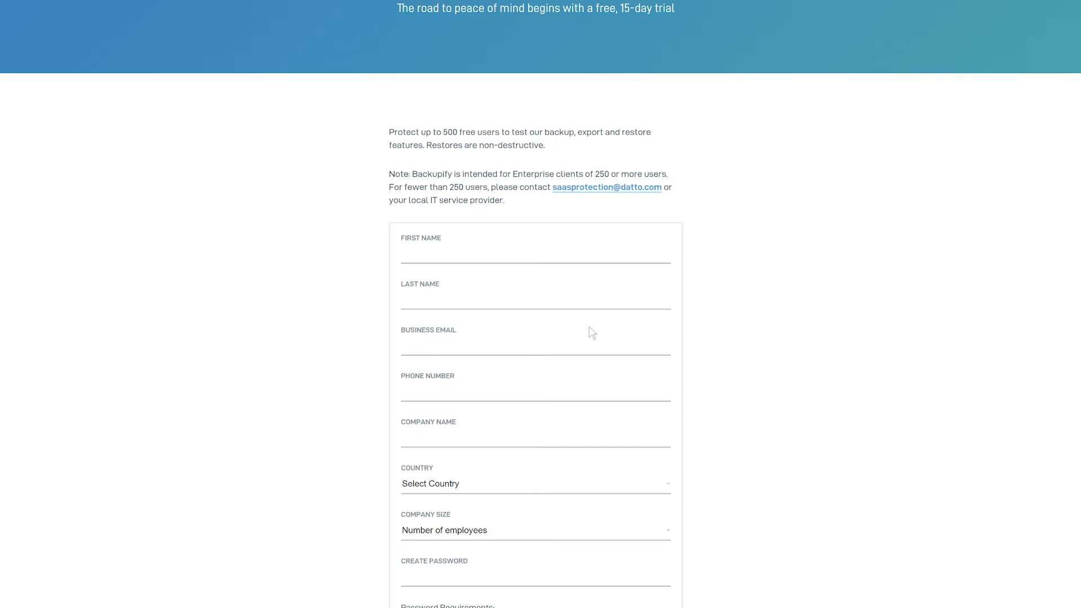
Step: Enter the first name, last name, business email and phone number on the signup form
{"action": "left_click", "coordinate": [419, 253]}
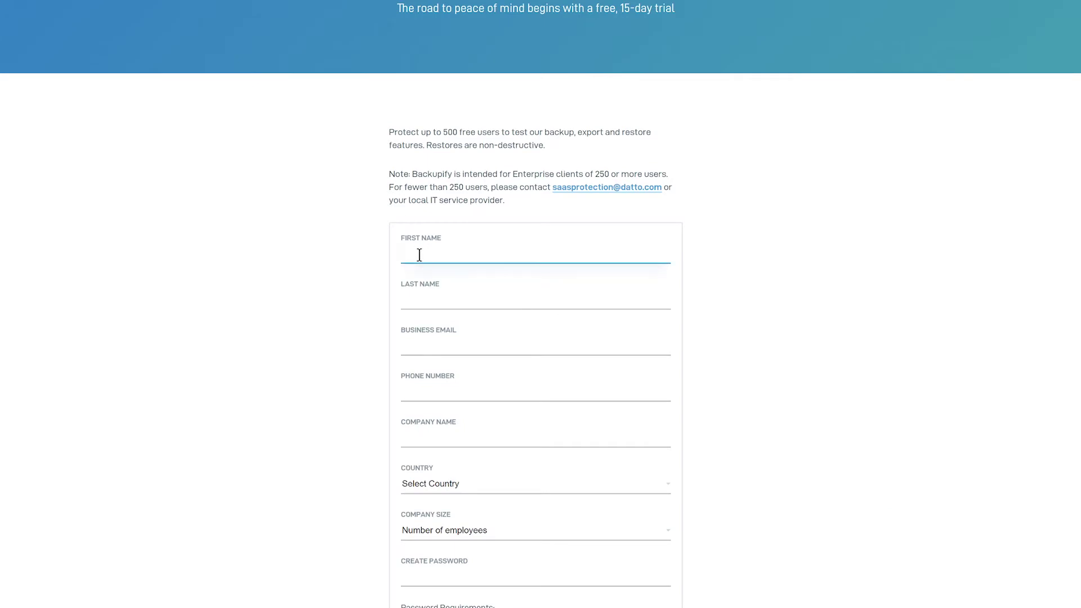
{"action": "key", "text": "Tab"}
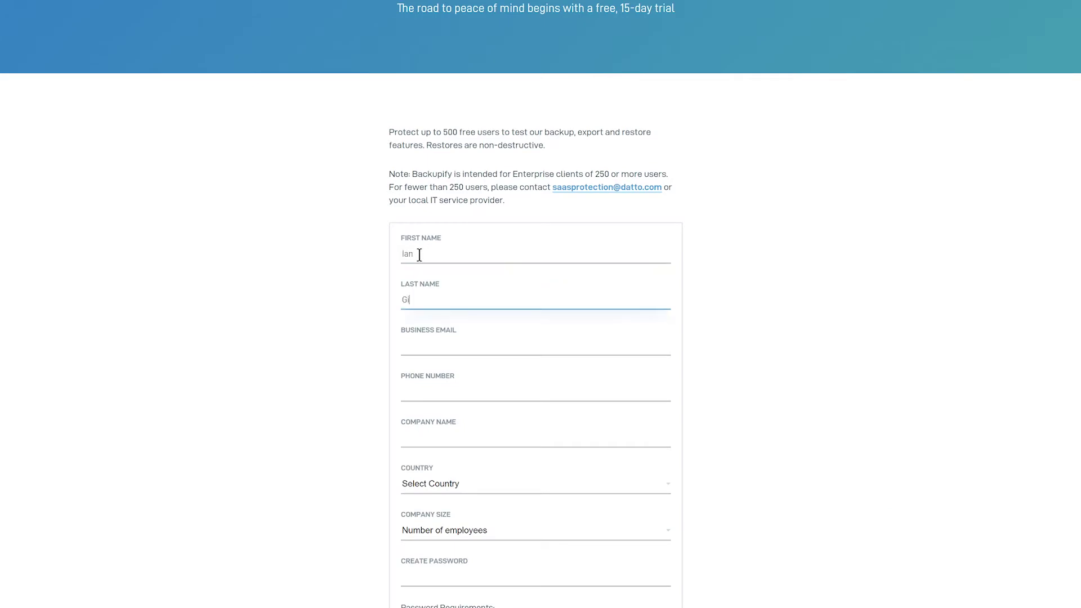
{"action": "key", "text": "Tab"}
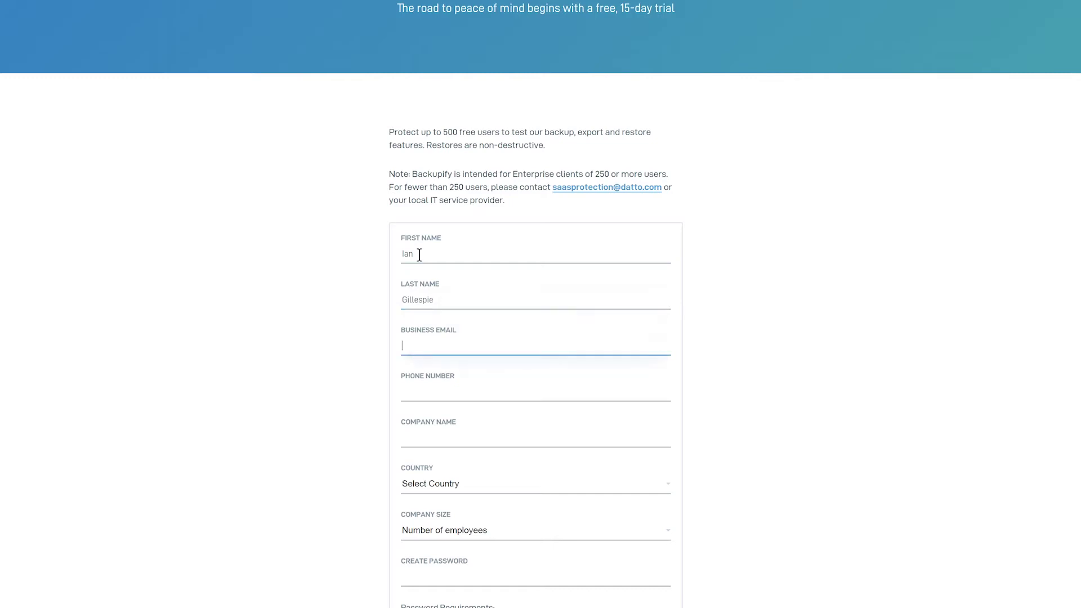
{"action": "type", "text": "testing156@testing7894.com"}
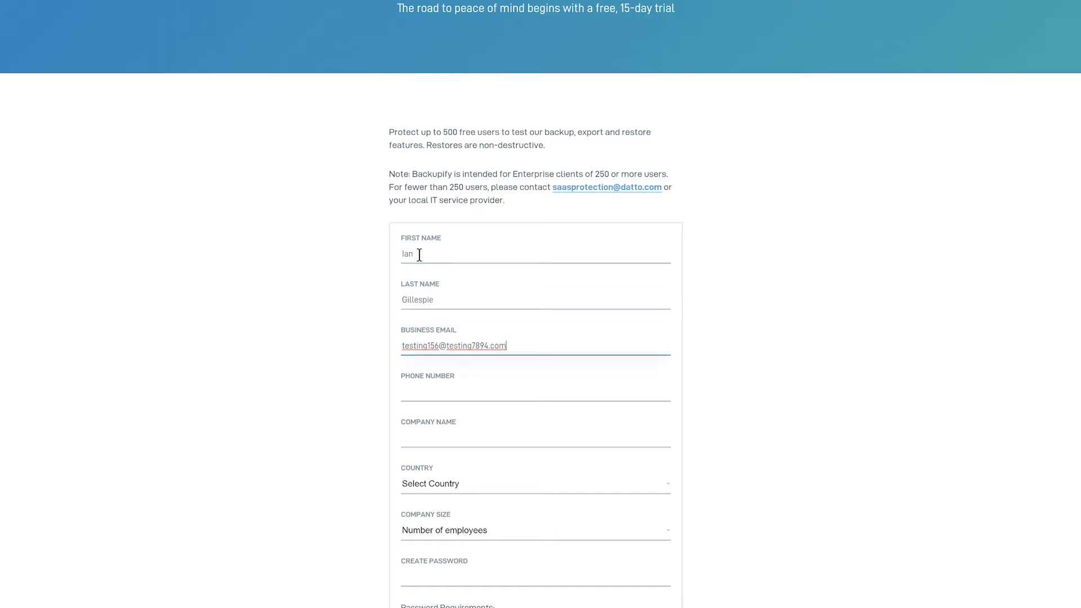
{"action": "key", "text": "Tab"}
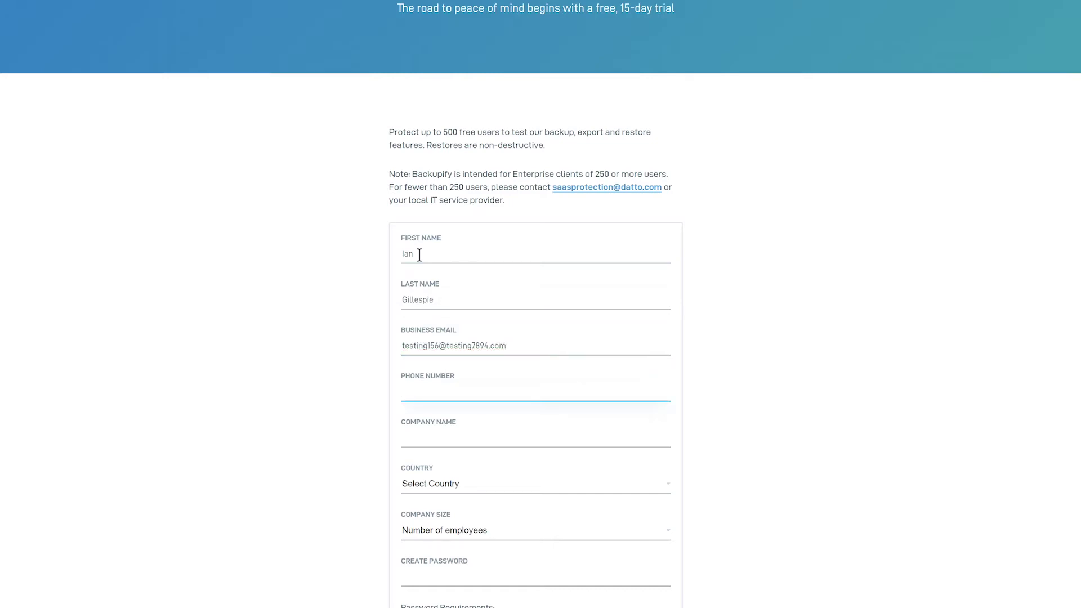
{"action": "type", "text": "0000000000"}
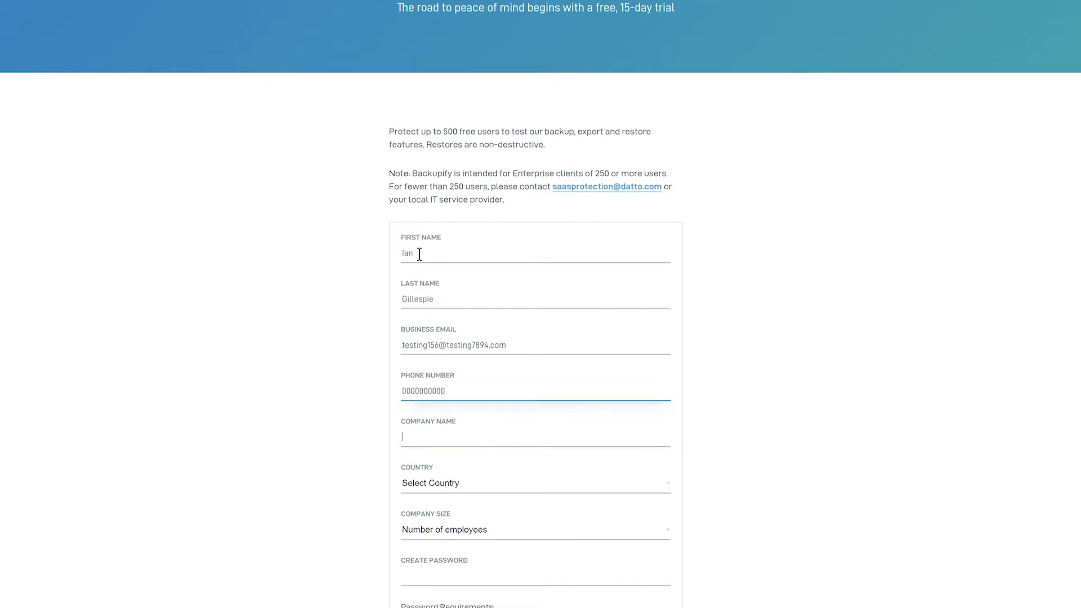
Step: Enter company Datto, United States, Massachusetts, 1000–2500 employees and a password, then sign up
{"action": "key", "text": "Tab"}
{"action": "type", "text": "Datto"}
{"action": "key", "text": "Tab"}
{"action": "type", "text": "united s"}
{"action": "key", "text": "Tab"}
{"action": "type", "text": "mass"}
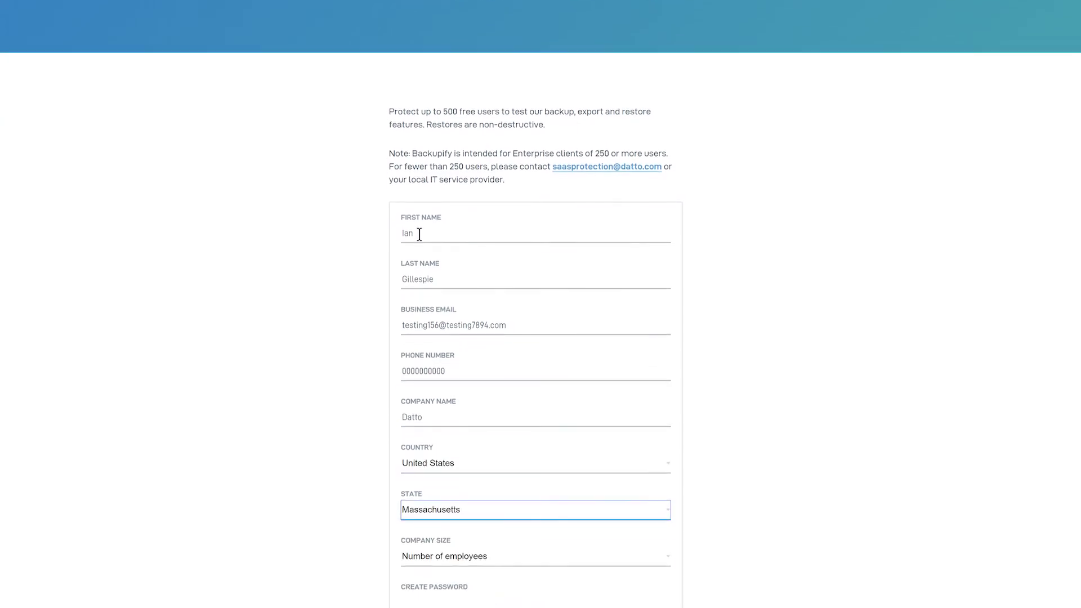
{"action": "key", "text": "Tab"}
{"action": "type", "text": "between 1000"}
{"action": "key", "text": "Tab"}
{"action": "type", "text": "passwor"}
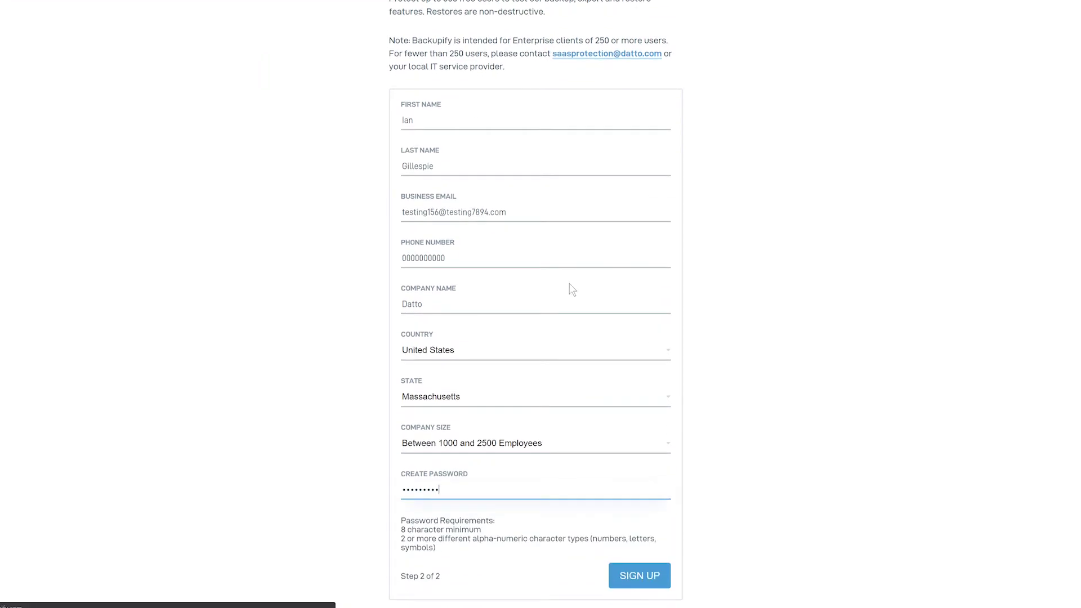
{"action": "key", "text": "Return"}
{"action": "scroll", "coordinate": [572, 302], "scroll_direction": "up", "scroll_amount": 3}
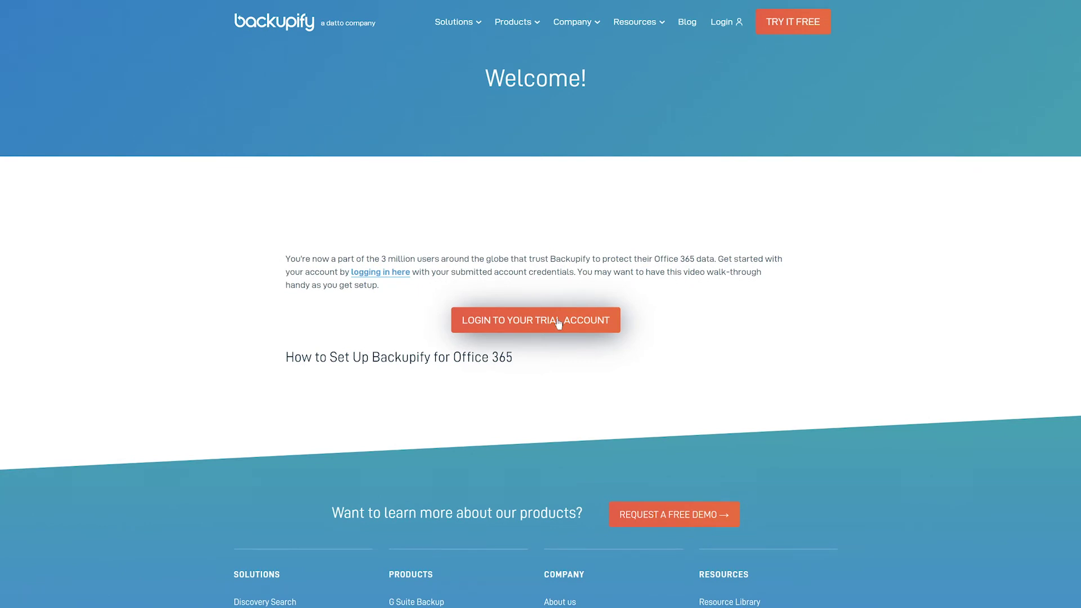
Step: Log in to the trial account with the new account's saved email and password
{"action": "left_click", "coordinate": [558, 321]}
{"action": "left_click", "coordinate": [523, 273]}
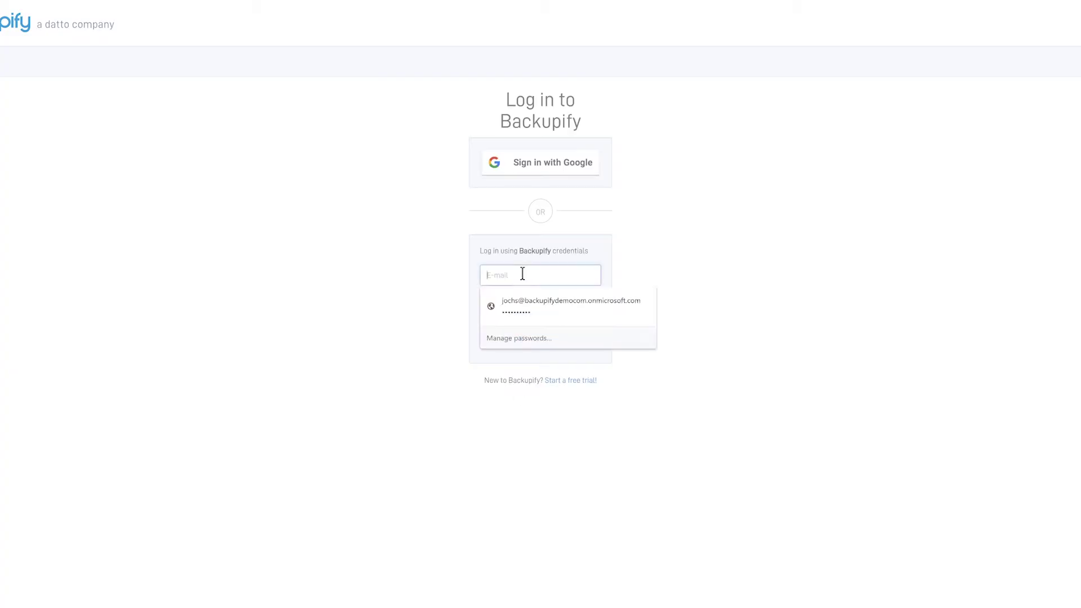
{"action": "type", "text": "testing156@testing7894.com"}
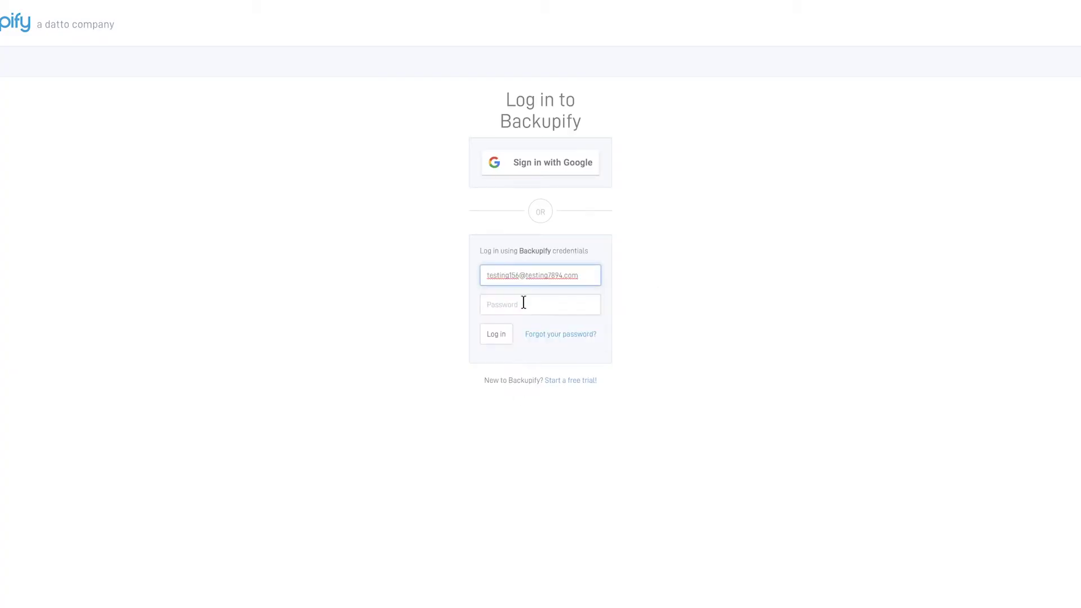
{"action": "left_click", "coordinate": [523, 303]}
{"action": "type", "text": "•••"}
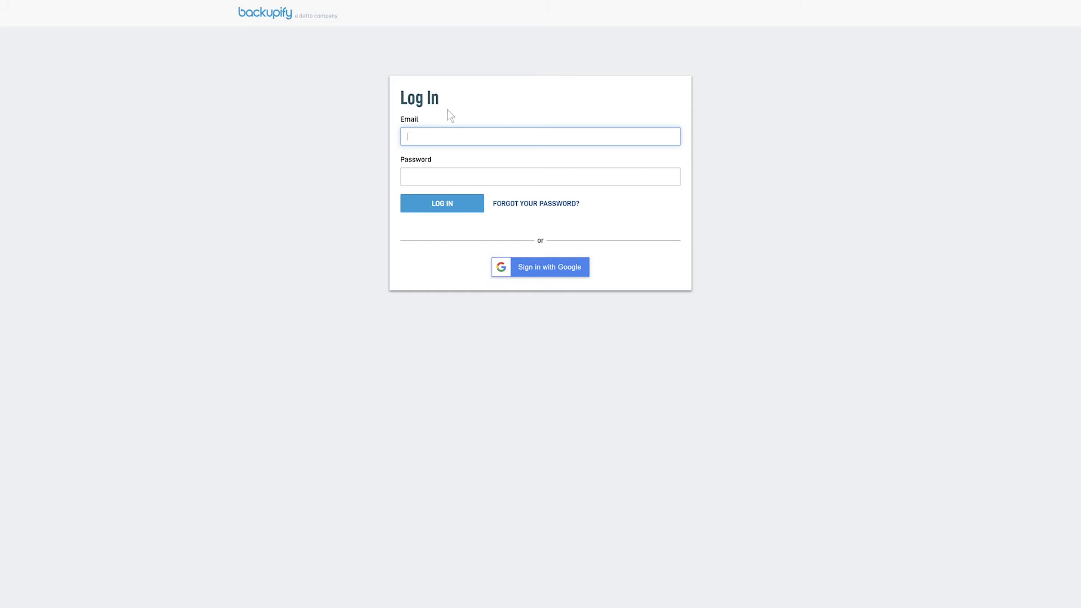
{"action": "left_click", "coordinate": [438, 139]}
{"action": "left_click", "coordinate": [481, 153]}
{"action": "left_click", "coordinate": [433, 173]}
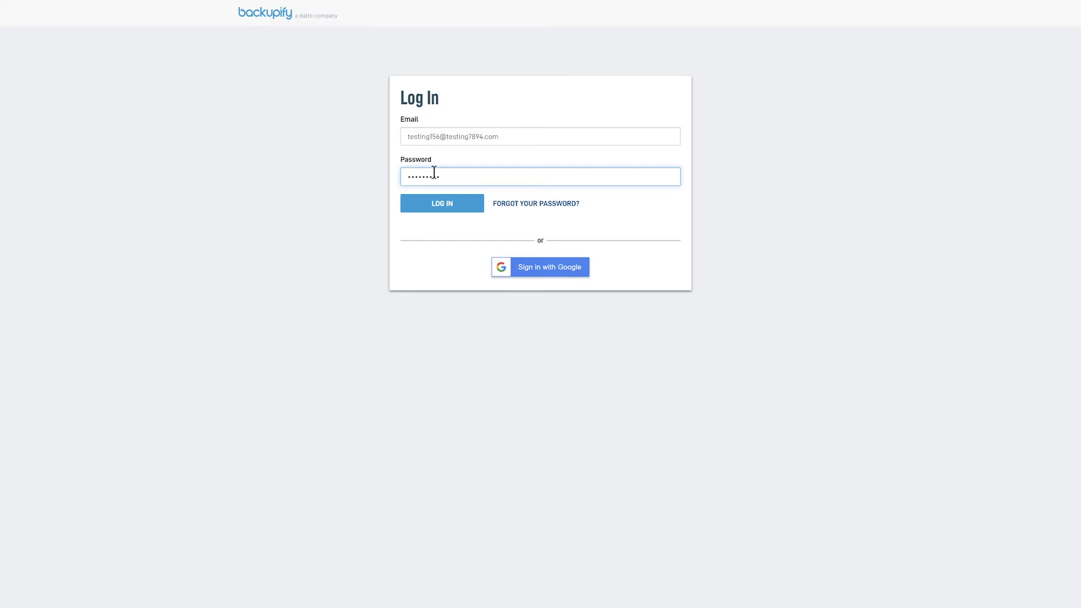
{"action": "key", "text": "Return"}
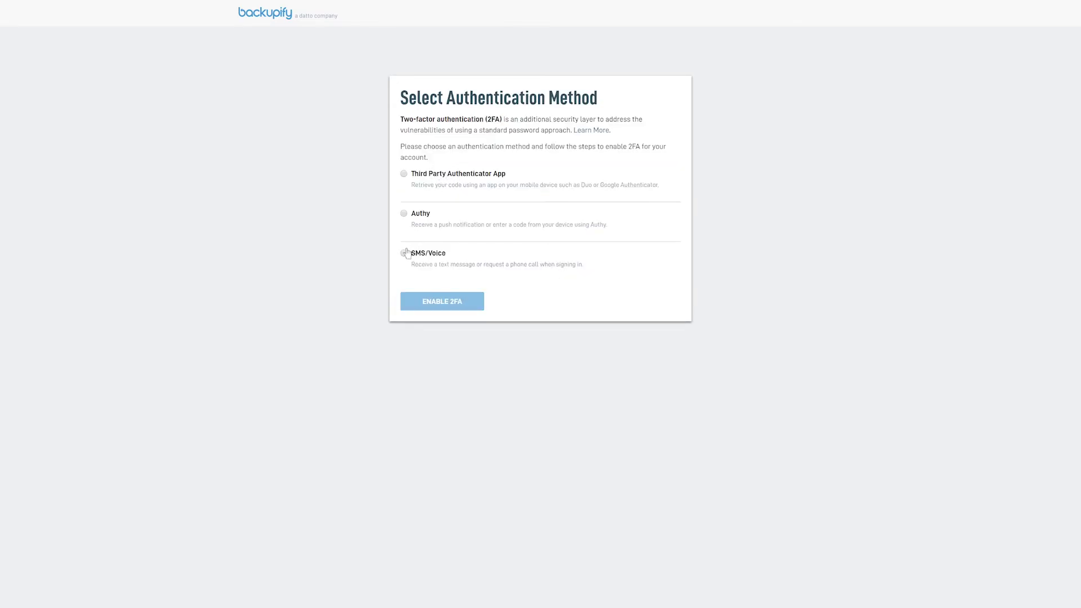
Step: Choose SMS/Voice two-factor with the United States (+1) country code and enter the phone number
{"action": "left_click", "coordinate": [403, 254]}
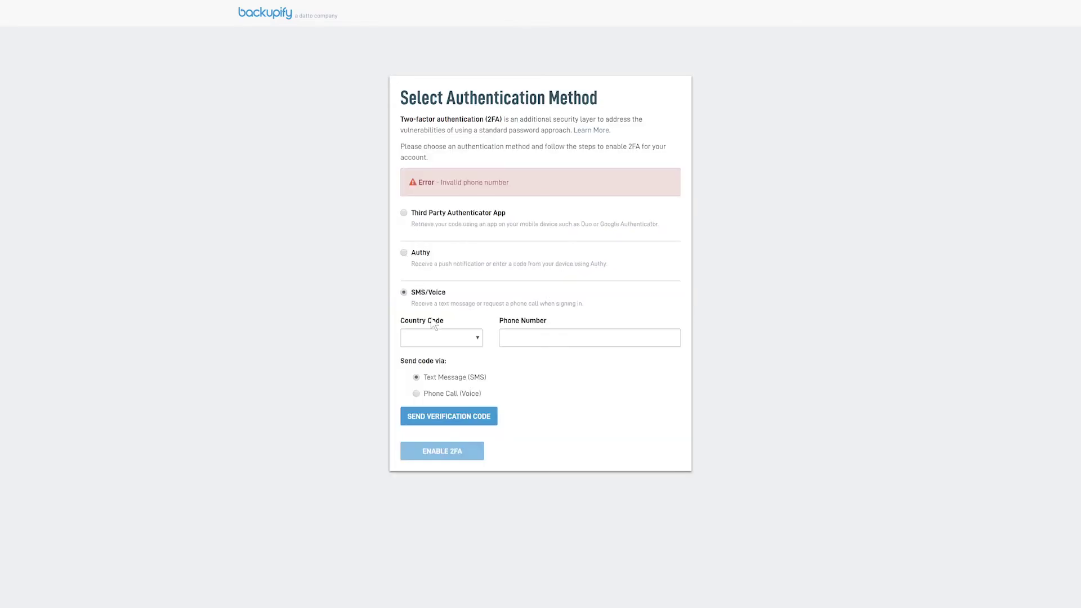
{"action": "left_click", "coordinate": [473, 341]}
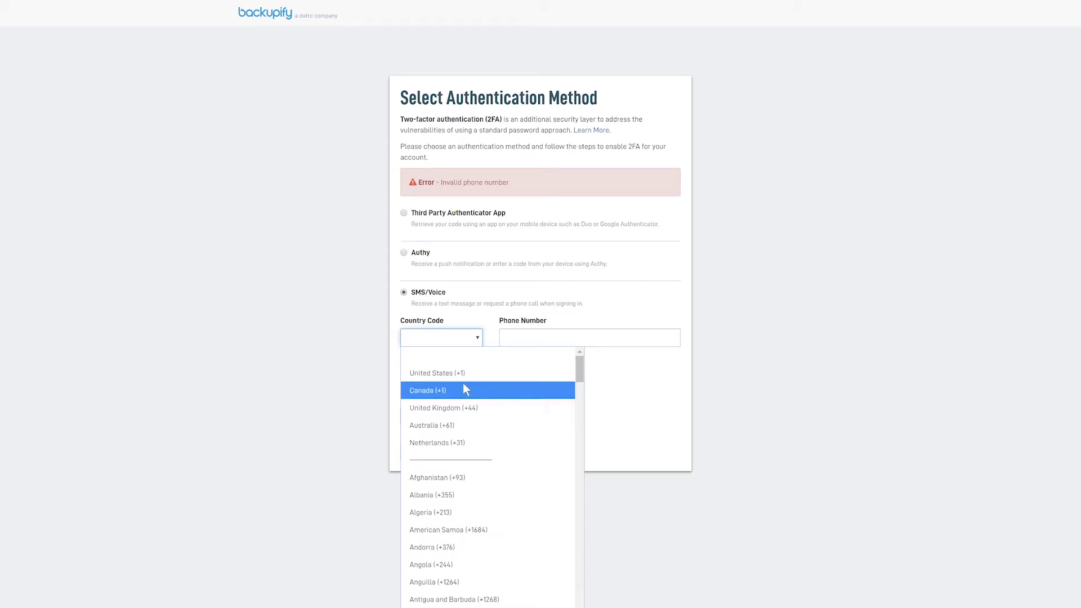
{"action": "left_click", "coordinate": [466, 388]}
{"action": "left_click", "coordinate": [537, 340]}
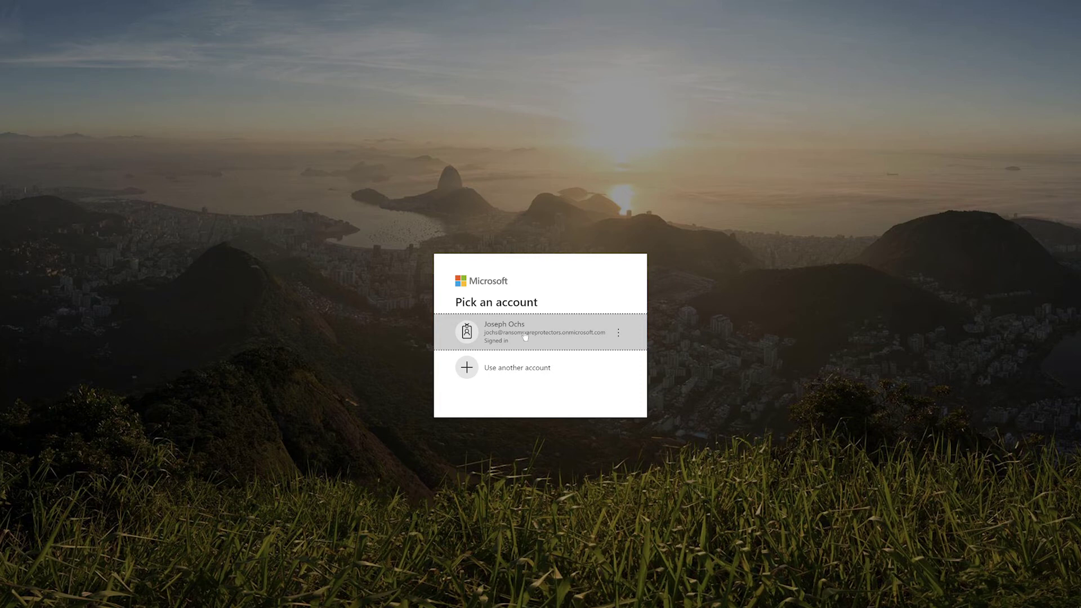
Step: Pick the signed-in organisation Microsoft account and accept every permission Backupify requests
{"action": "left_click", "coordinate": [525, 332]}
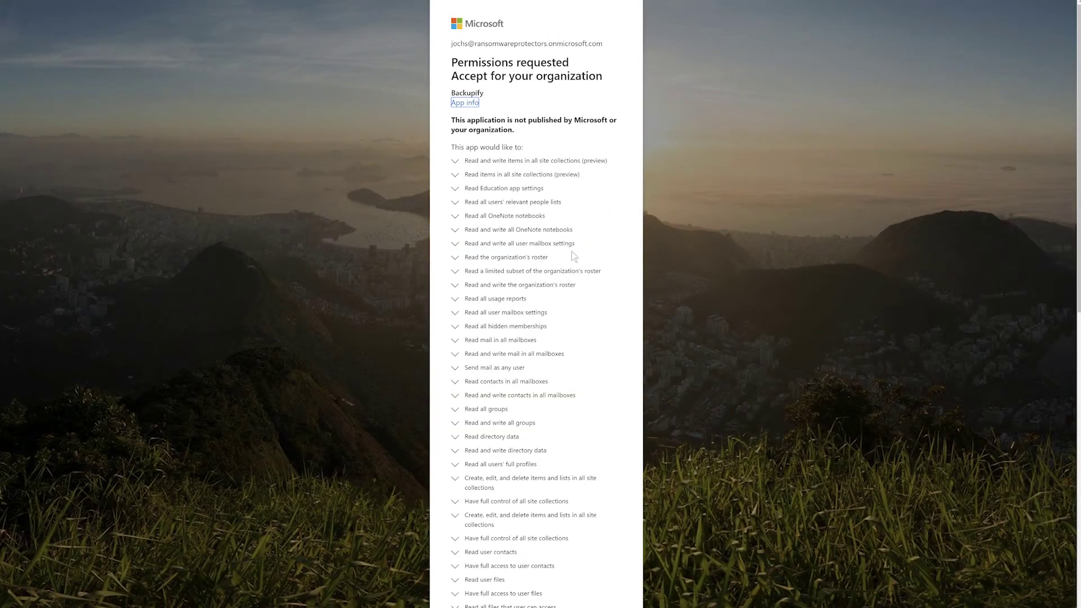
{"action": "scroll", "coordinate": [572, 251], "scroll_direction": "down", "scroll_amount": 5}
{"action": "scroll", "coordinate": [572, 251], "scroll_direction": "down", "scroll_amount": 5}
{"action": "scroll", "coordinate": [572, 250], "scroll_direction": "down", "scroll_amount": 5}
{"action": "scroll", "coordinate": [571, 251], "scroll_direction": "down", "scroll_amount": 5}
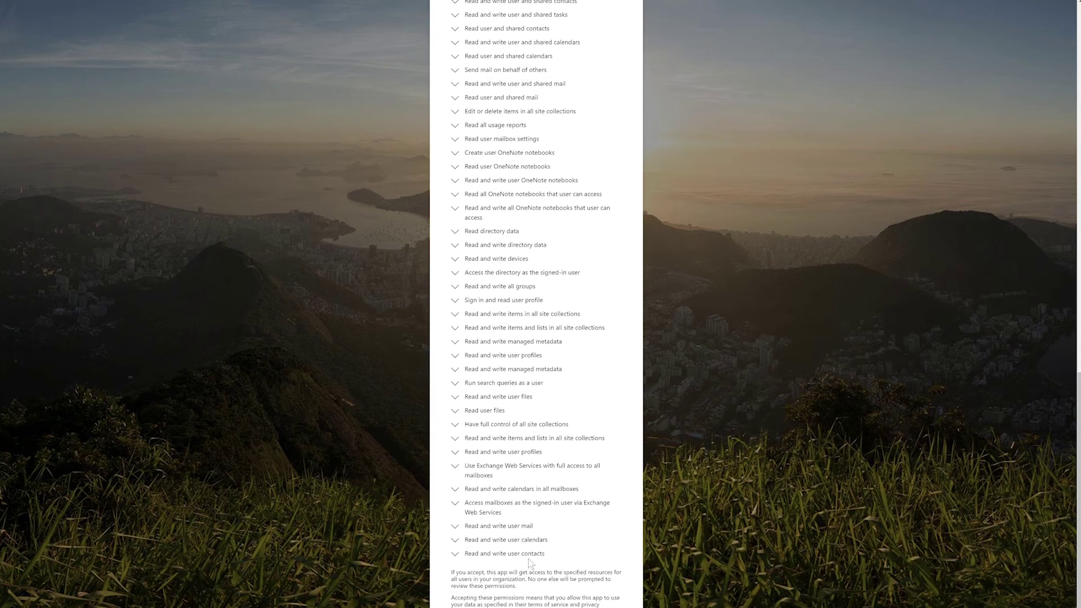
{"action": "scroll", "coordinate": [530, 563], "scroll_direction": "down", "scroll_amount": 3}
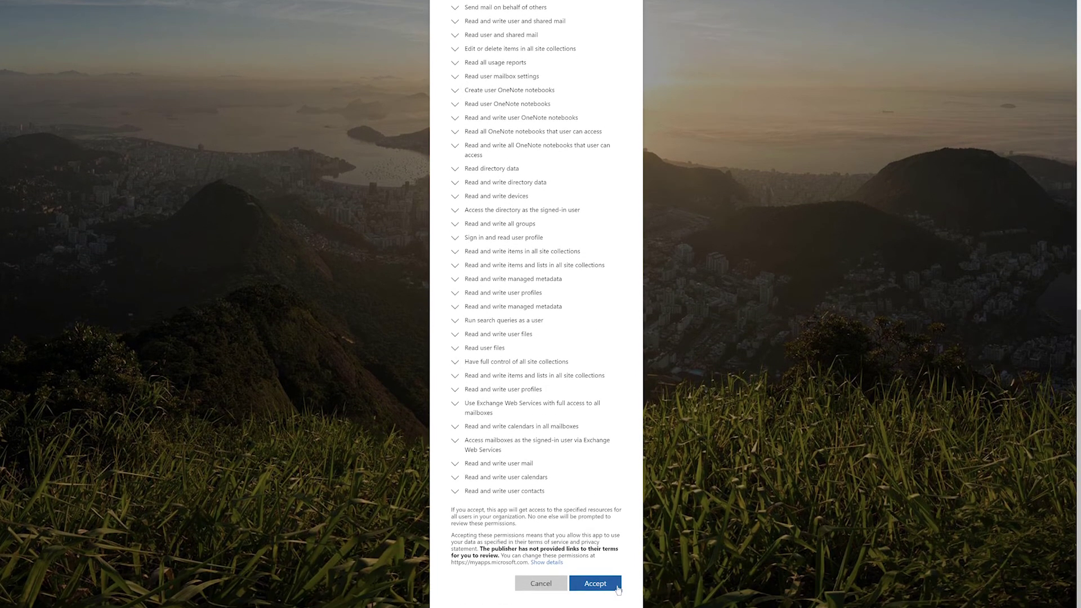
{"action": "left_click", "coordinate": [595, 582]}
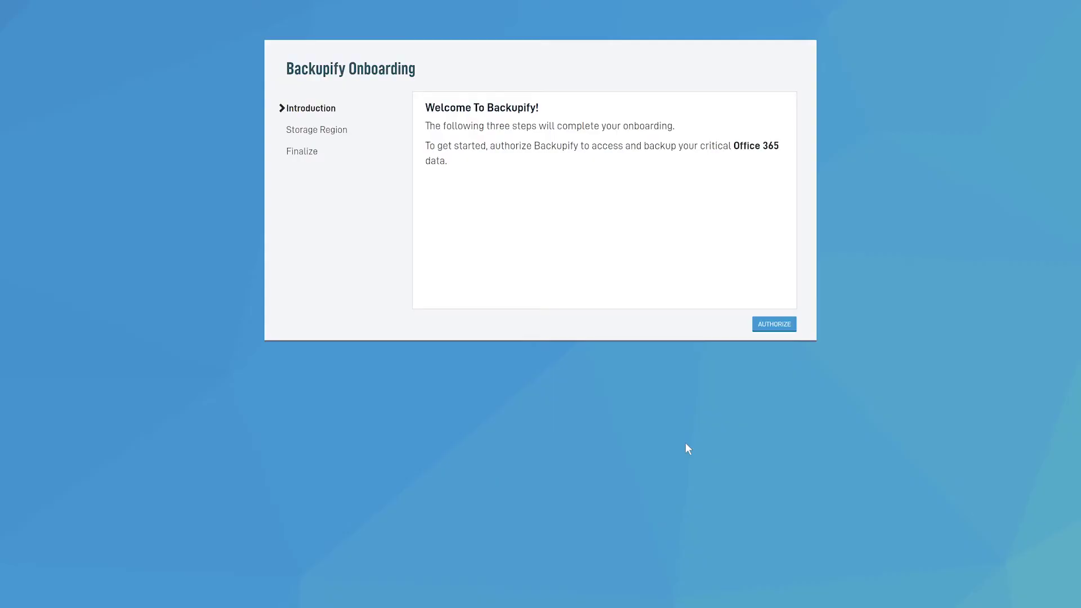
Step: Authorize Office 365 access, set the storage region to US (Pennsylvania), and advance to Finalize
{"action": "left_click", "coordinate": [790, 327]}
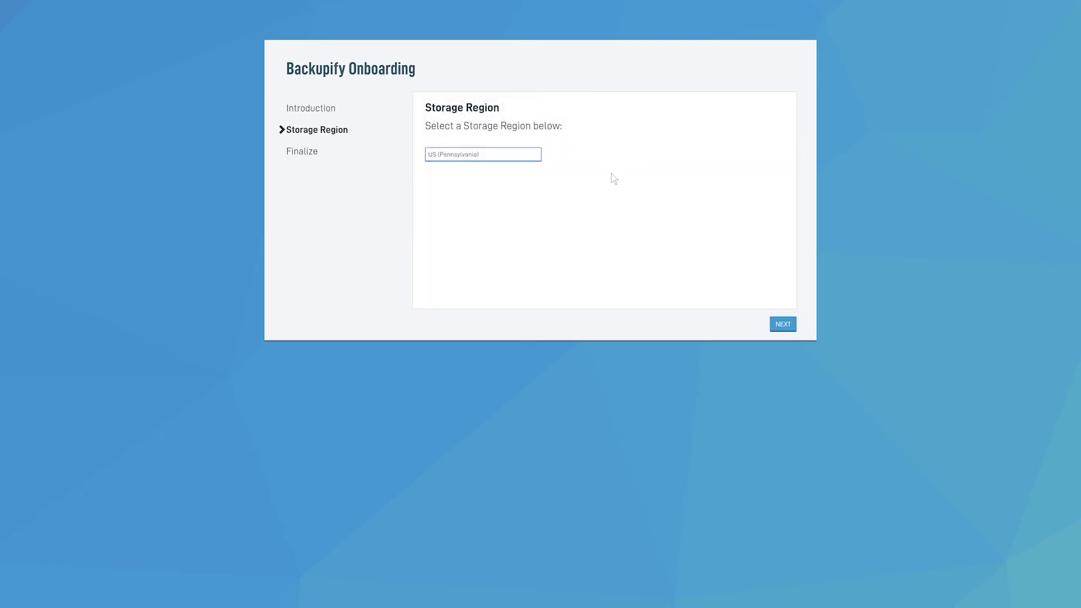
{"action": "left_click", "coordinate": [525, 157]}
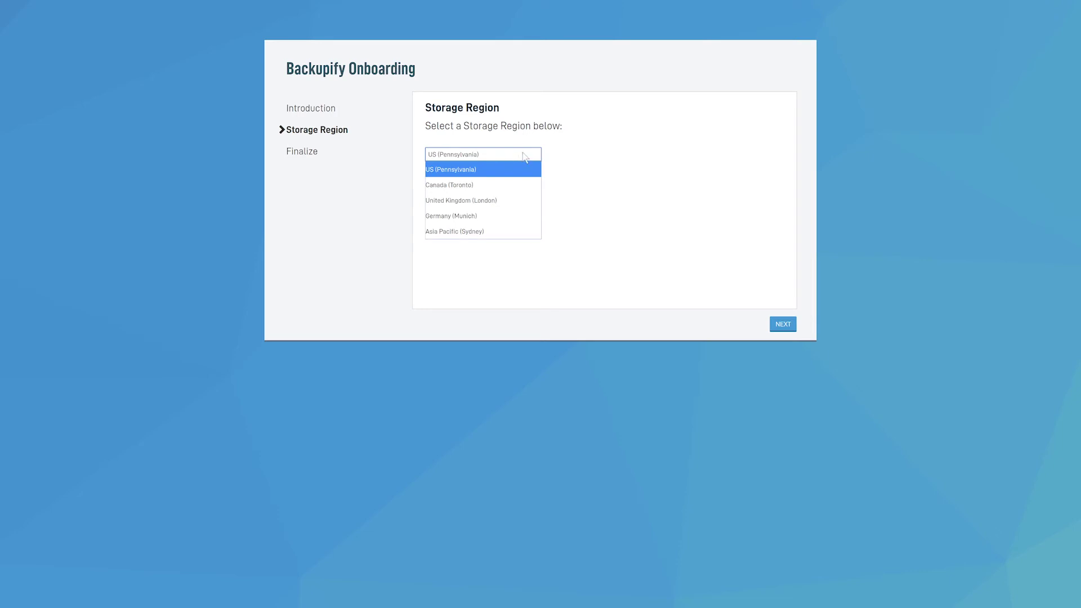
{"action": "left_click", "coordinate": [470, 171]}
{"action": "left_click", "coordinate": [782, 325]}
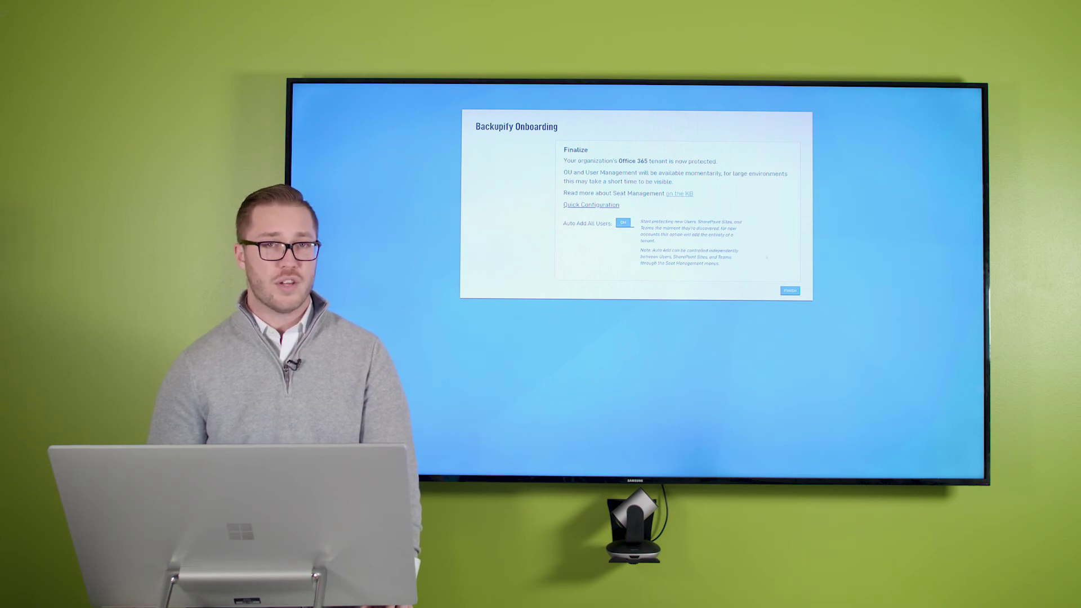
Step: Switch Auto Add All Users to Off on the Finalize page
{"action": "left_click", "coordinate": [625, 223]}
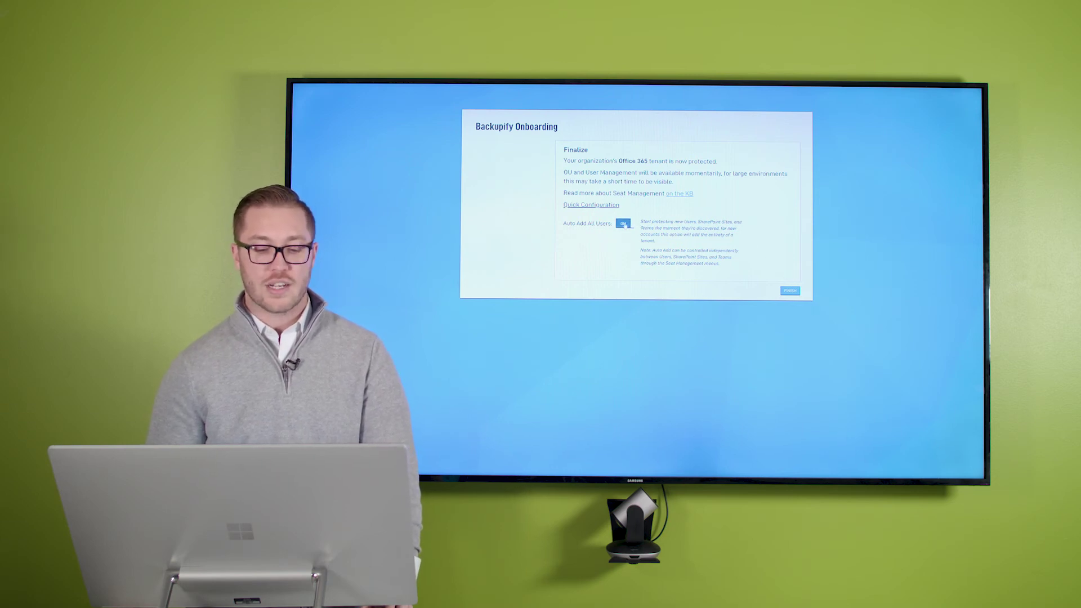
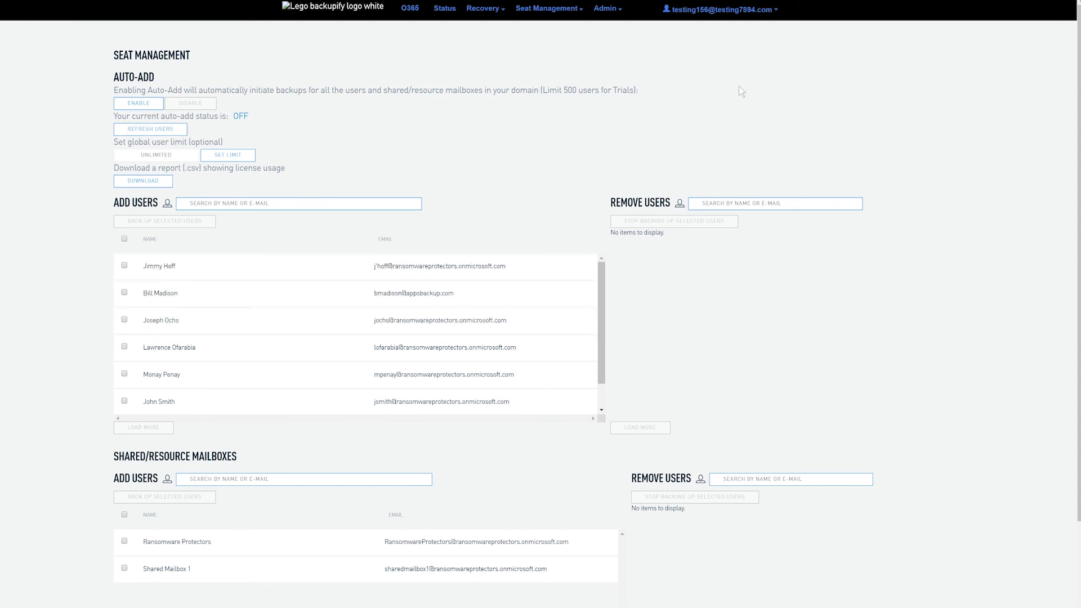
{"action": "left_click", "coordinate": [549, 8]}
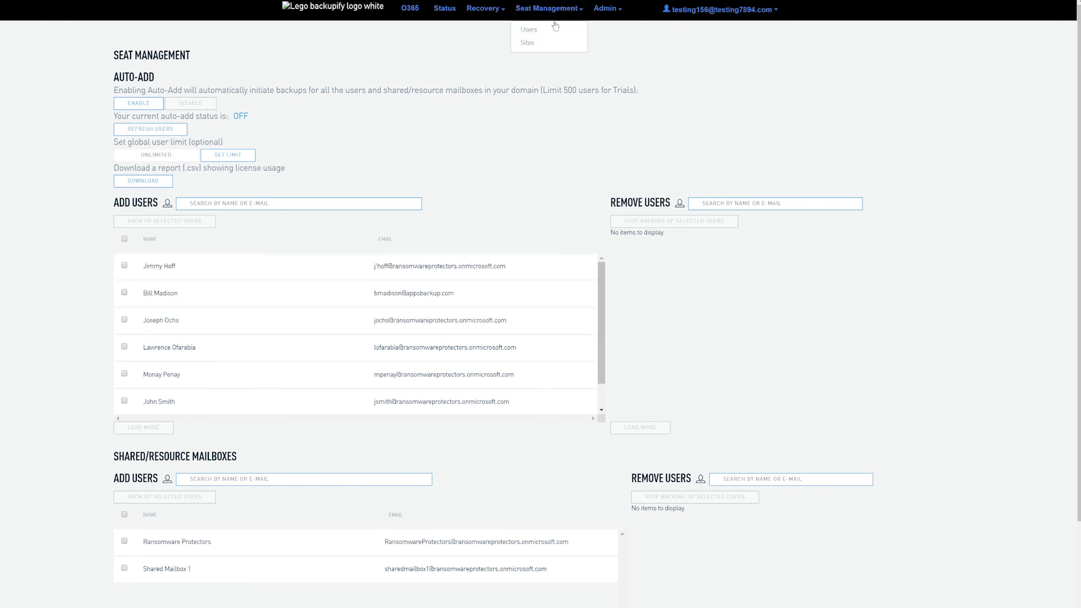
{"action": "left_click", "coordinate": [645, 57]}
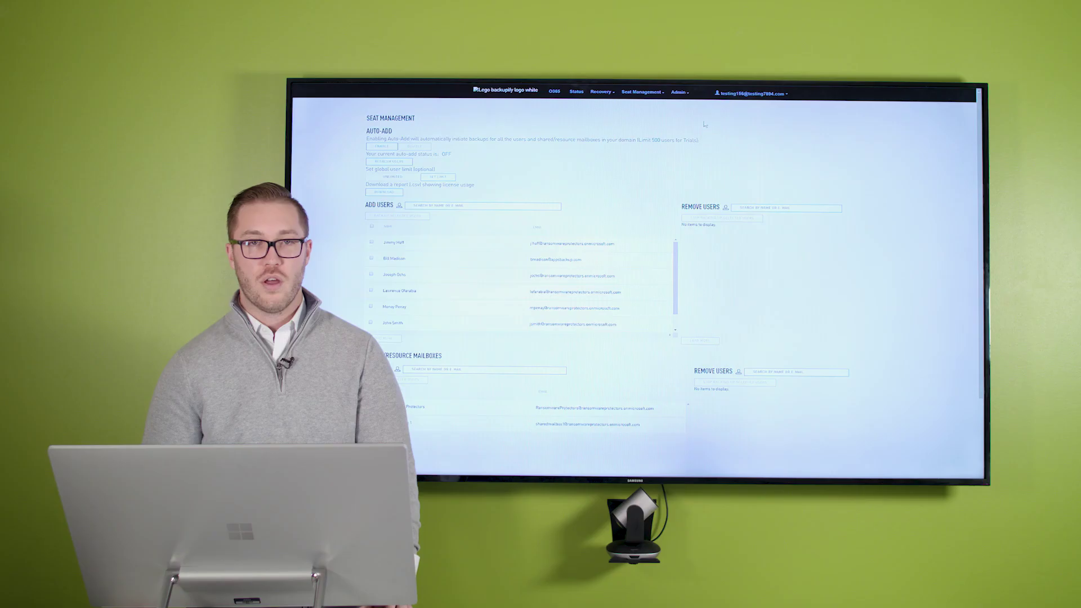